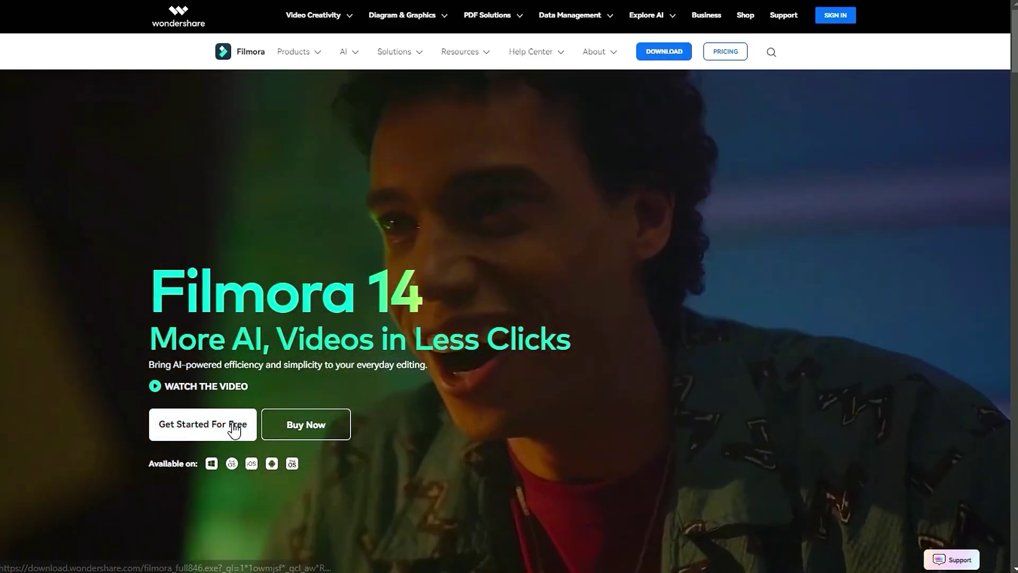
Start the free Filmora download and subscribe to the Filmora for Creators channel with all notifications.
click(234, 429)
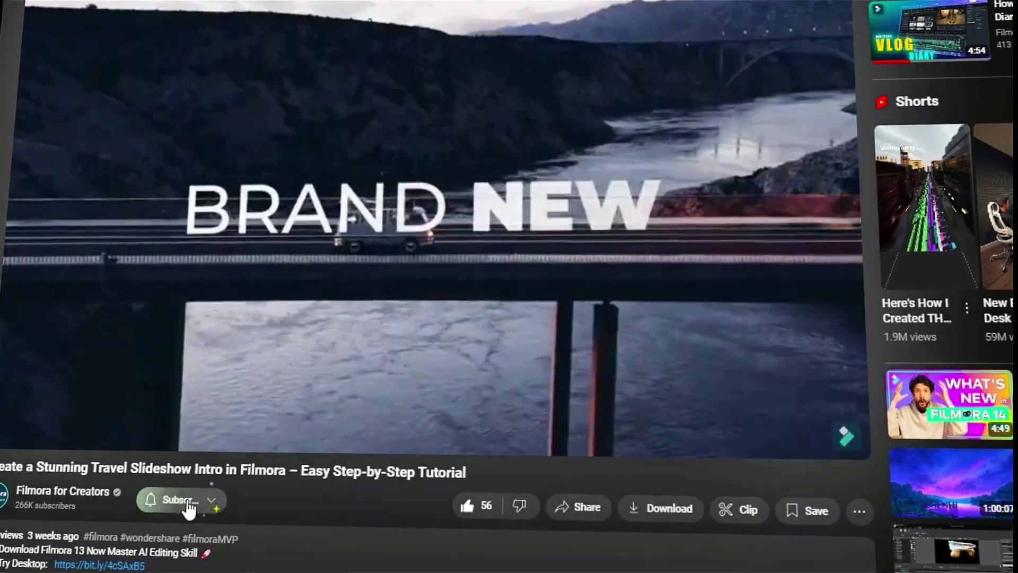
click(161, 496)
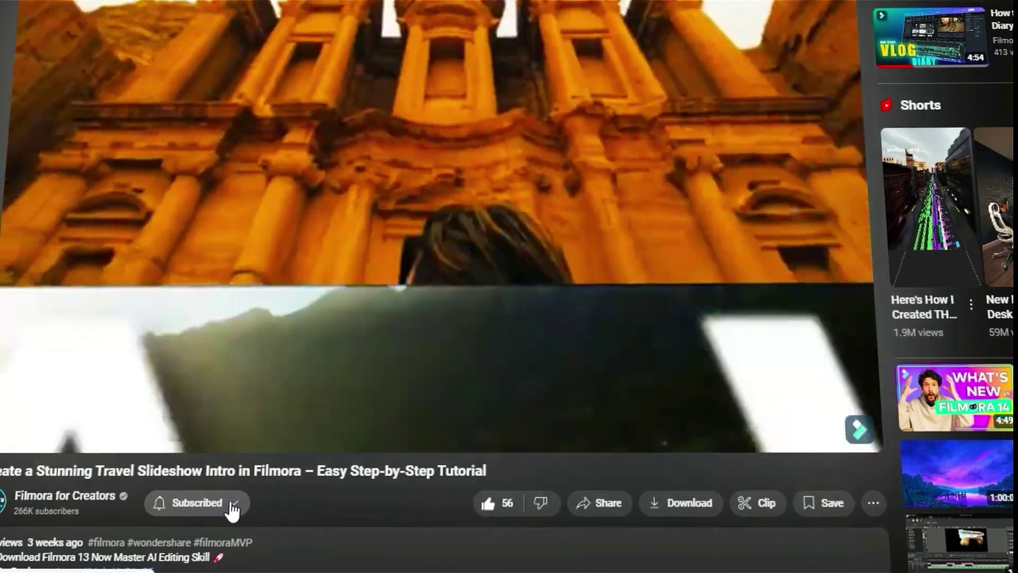
click(227, 503)
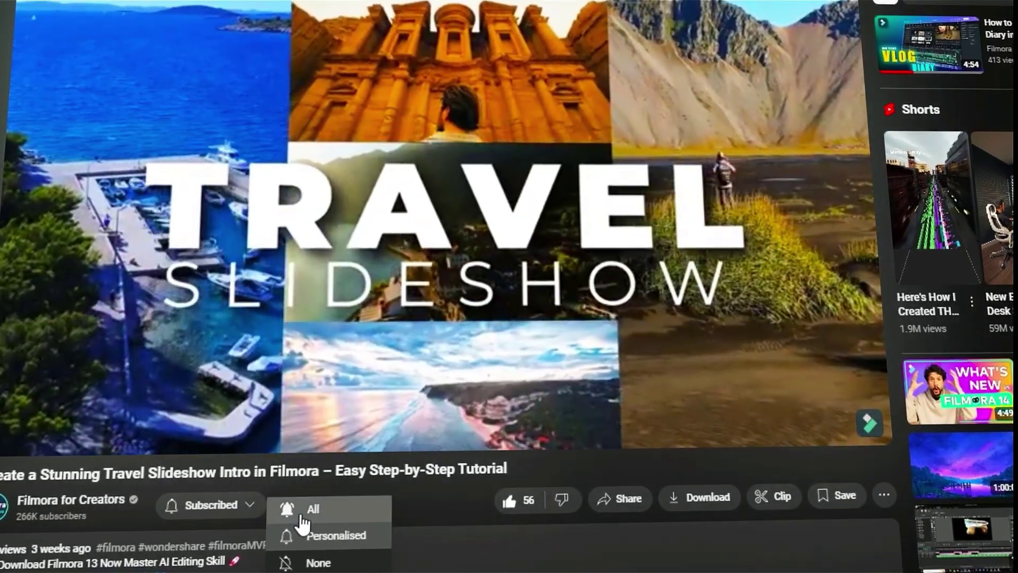
click(306, 509)
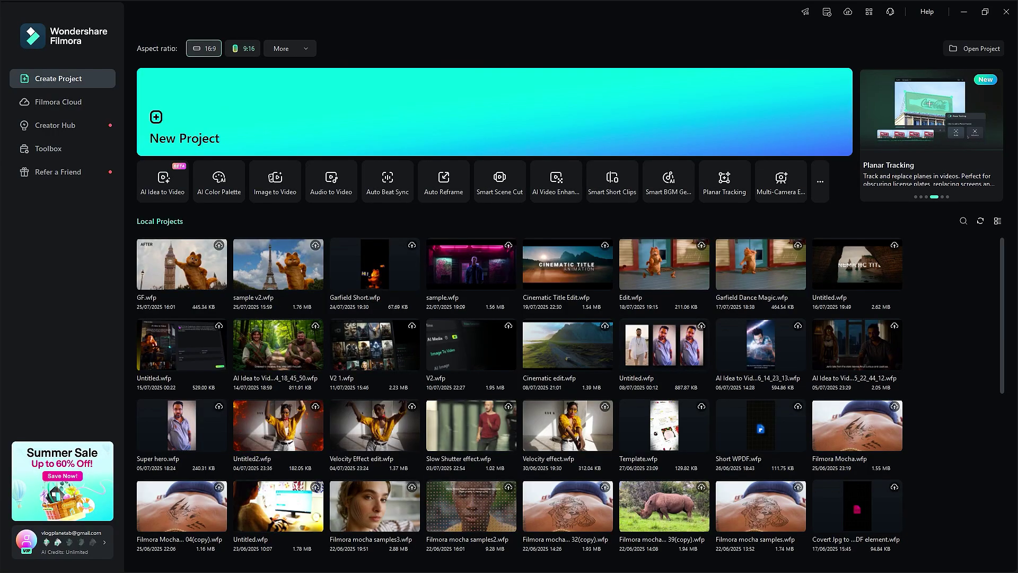
Start a new project and import the green-screen actor clip and the alley image.
click(324, 141)
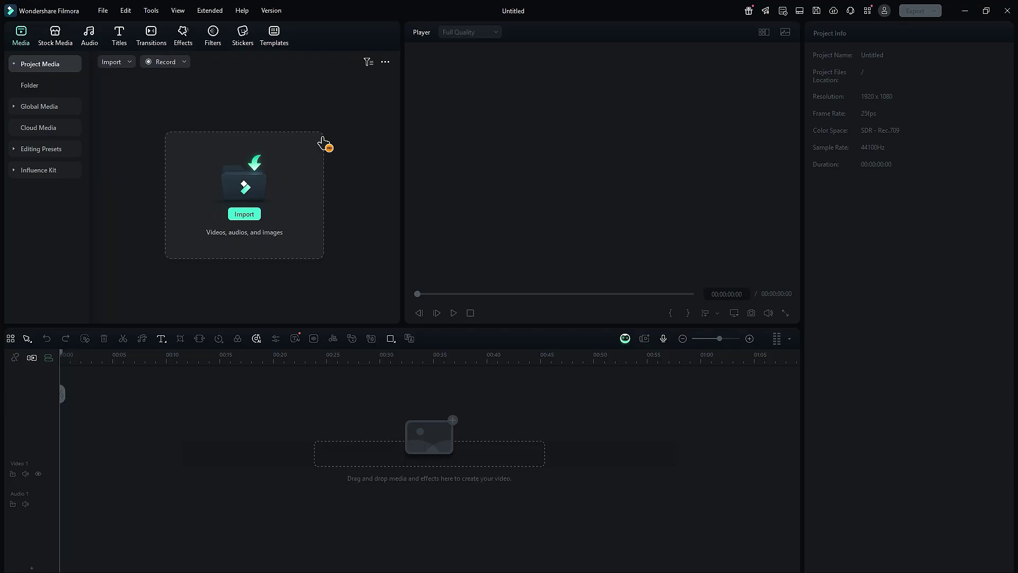
click(240, 213)
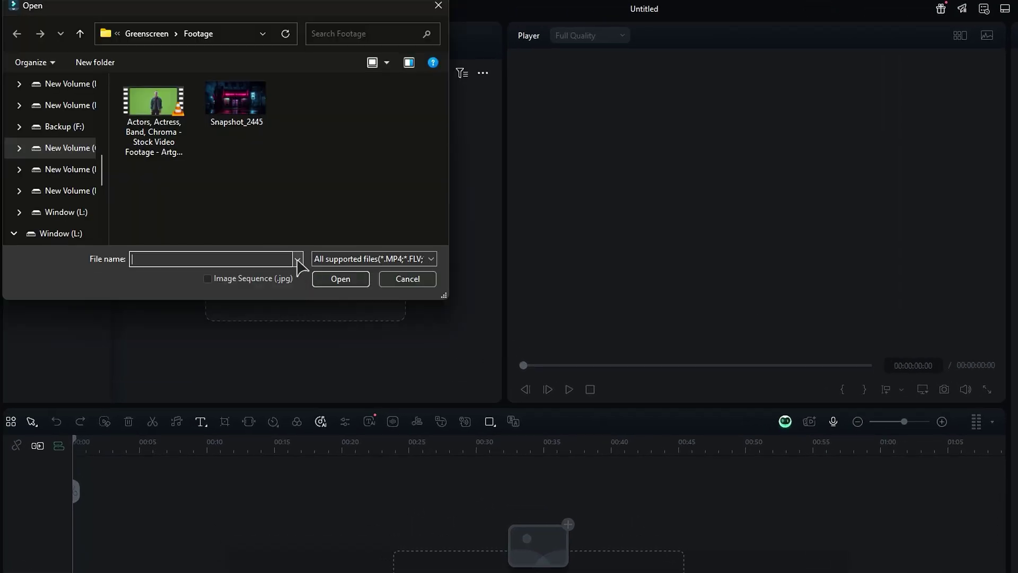
drag(153, 187, 249, 118)
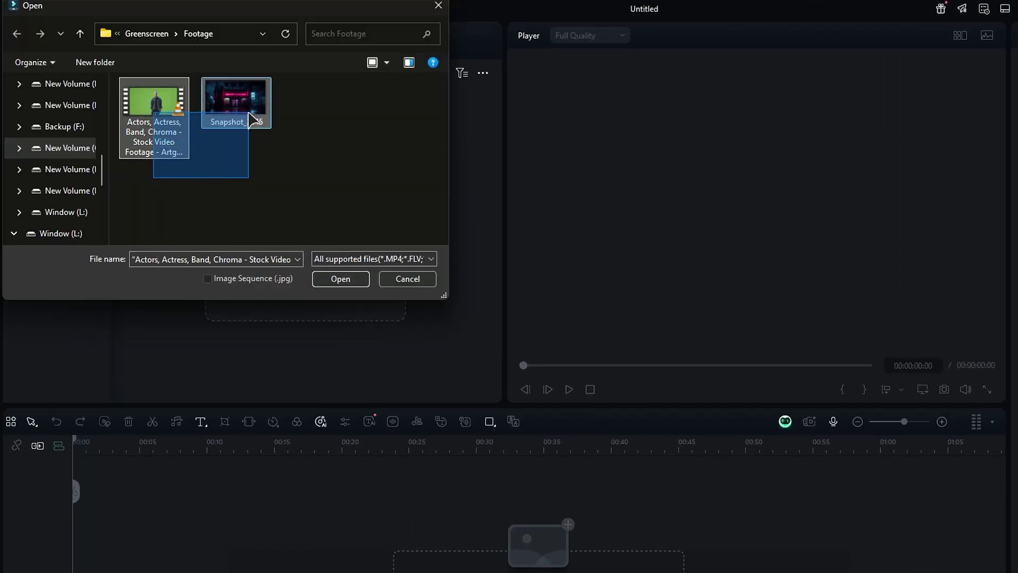
click(337, 279)
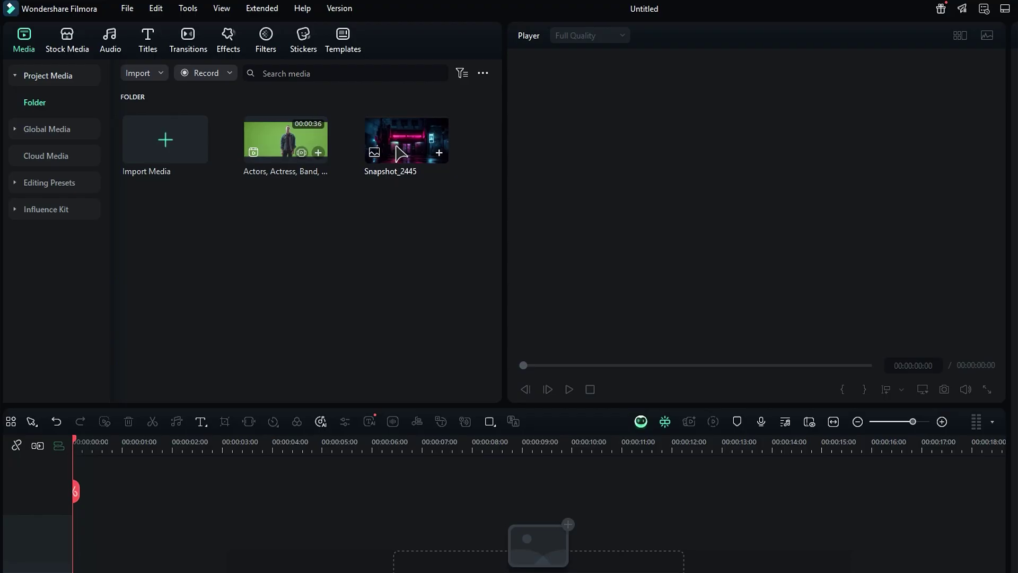
Place Snapshot_2445 on Video 1 and the actor above it, trimmed to 10 seconds.
drag(400, 154, 81, 572)
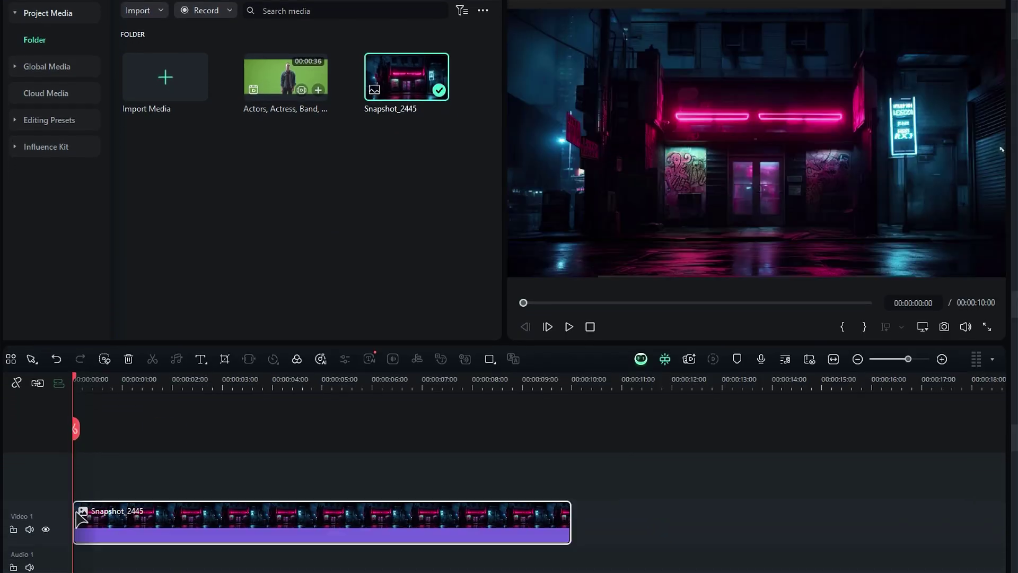
drag(308, 99, 575, 419)
click(573, 383)
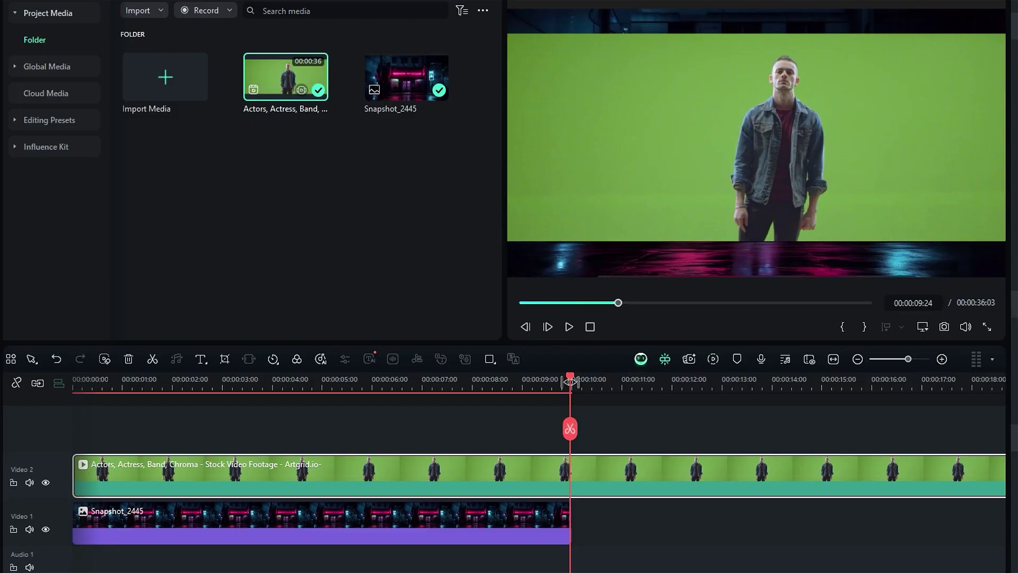
click(572, 429)
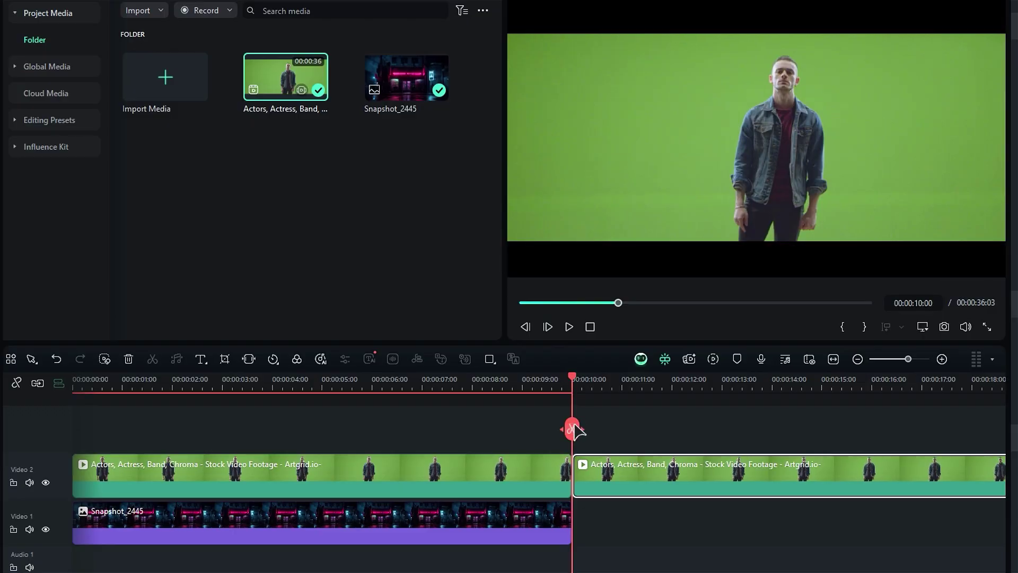
key(Delete)
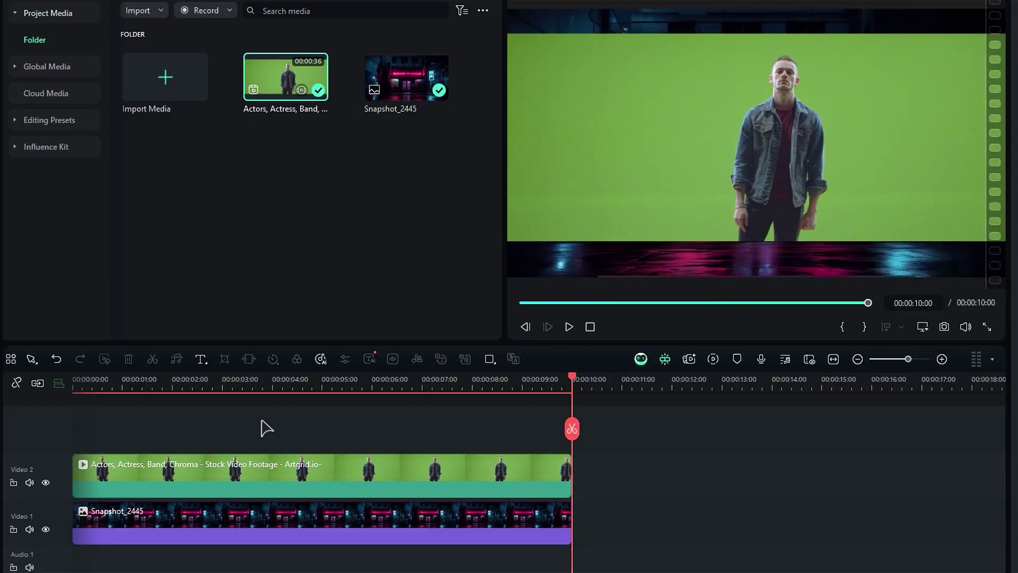
Enable Chroma Key on the actor clip and sample the green background to remove it.
click(242, 390)
click(295, 469)
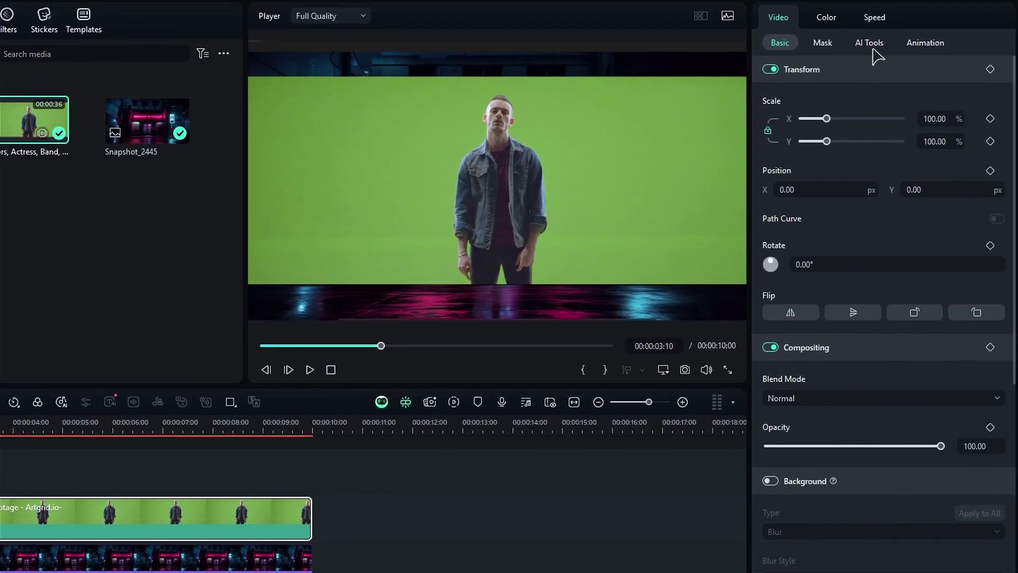
click(872, 46)
click(770, 70)
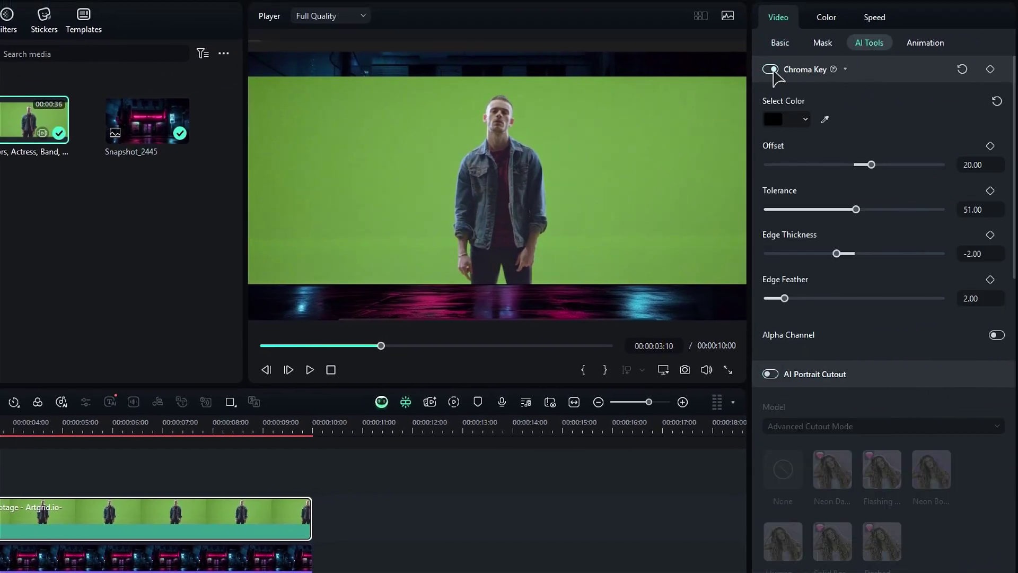
click(824, 119)
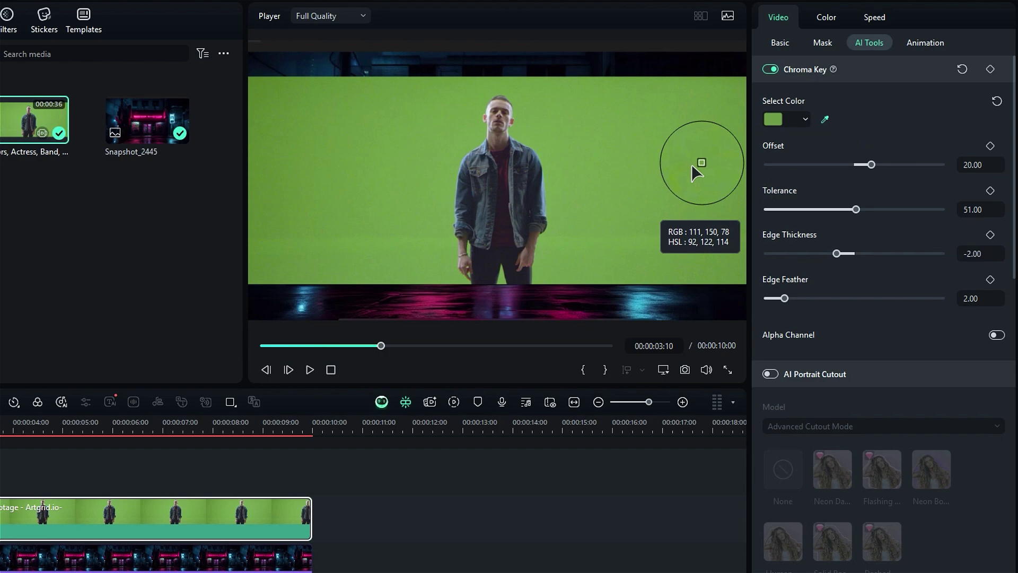
click(618, 177)
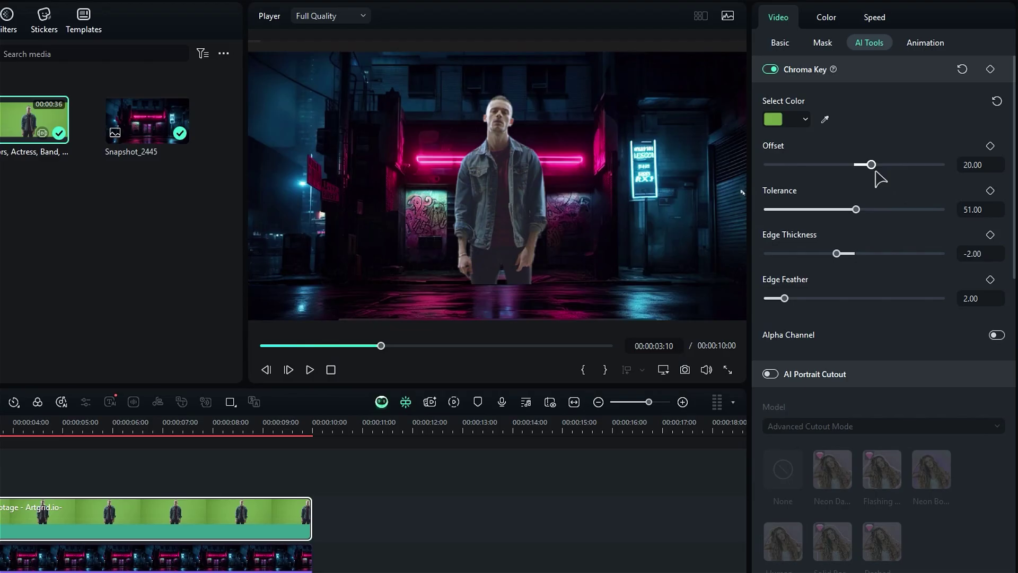
Keep Offset at 20 and Tolerance at 51, and set Edge Thickness to -3.00.
drag(871, 165, 861, 164)
click(962, 145)
drag(856, 209, 852, 209)
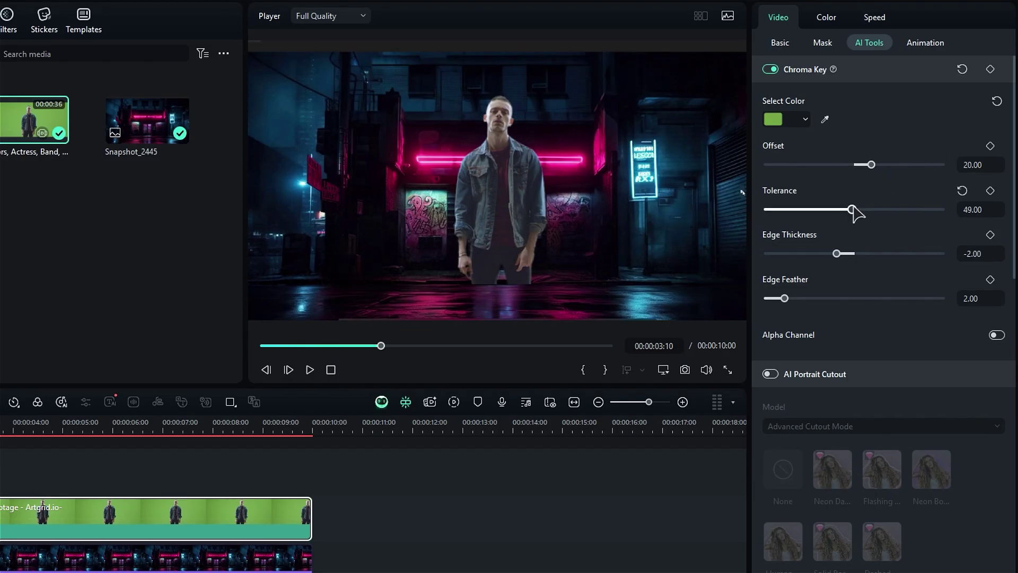
click(962, 191)
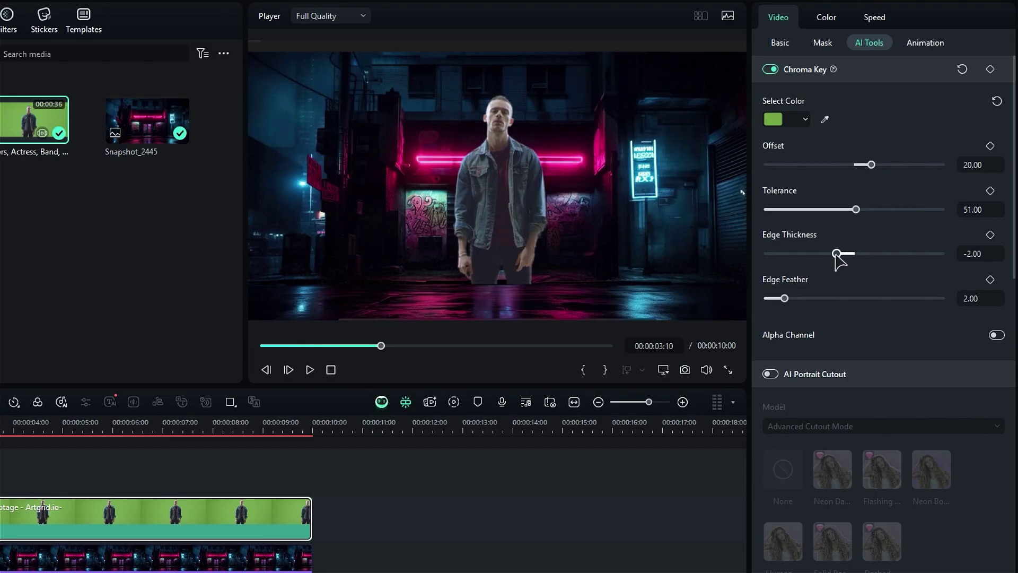
drag(836, 253, 828, 254)
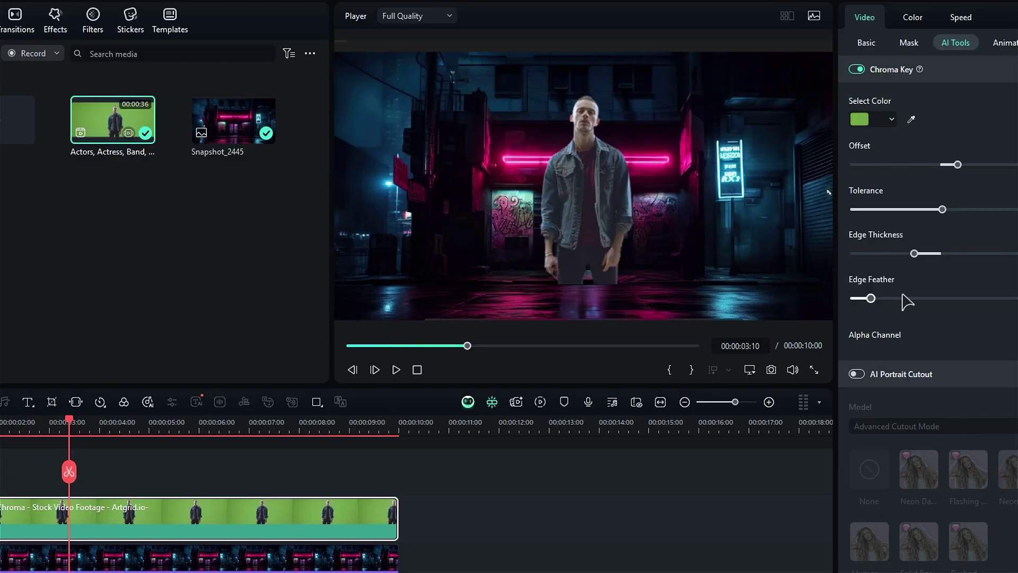
Turn the keyed actor clip into Compound Clip 1.
right_click(269, 511)
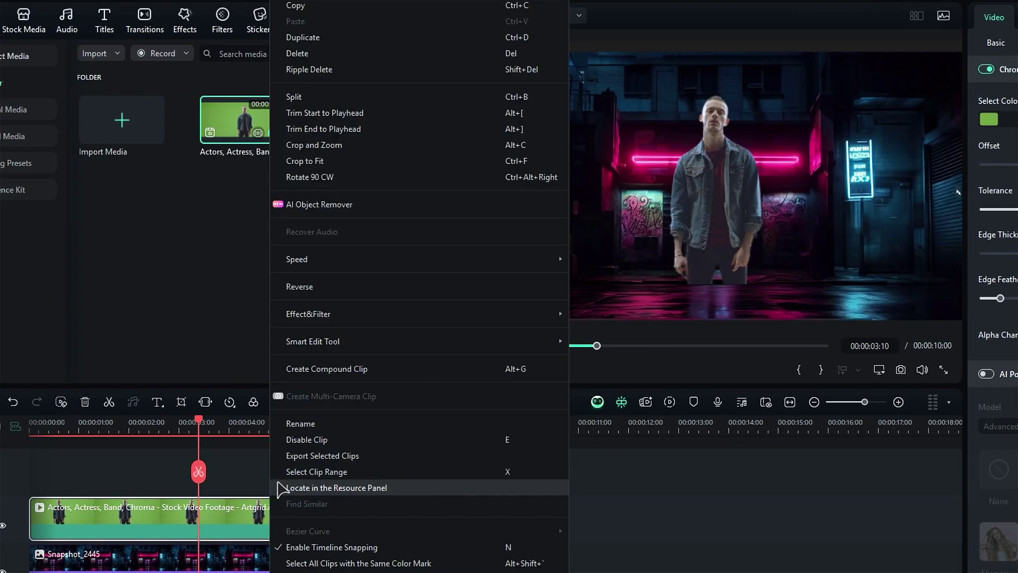
click(329, 367)
click(657, 407)
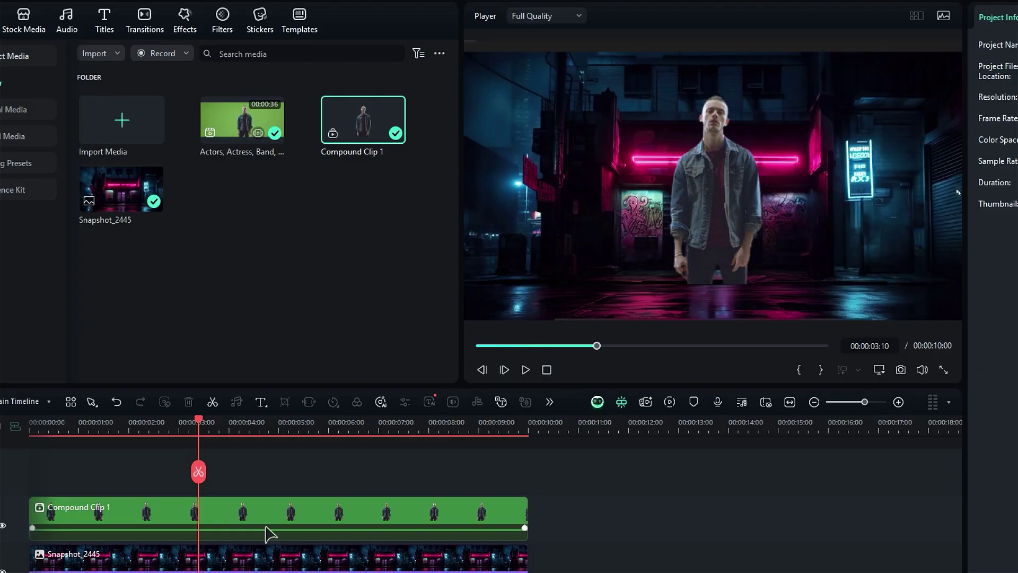
Lower the actor in frame by setting Compound Clip 1's Position Y to -163.
click(269, 559)
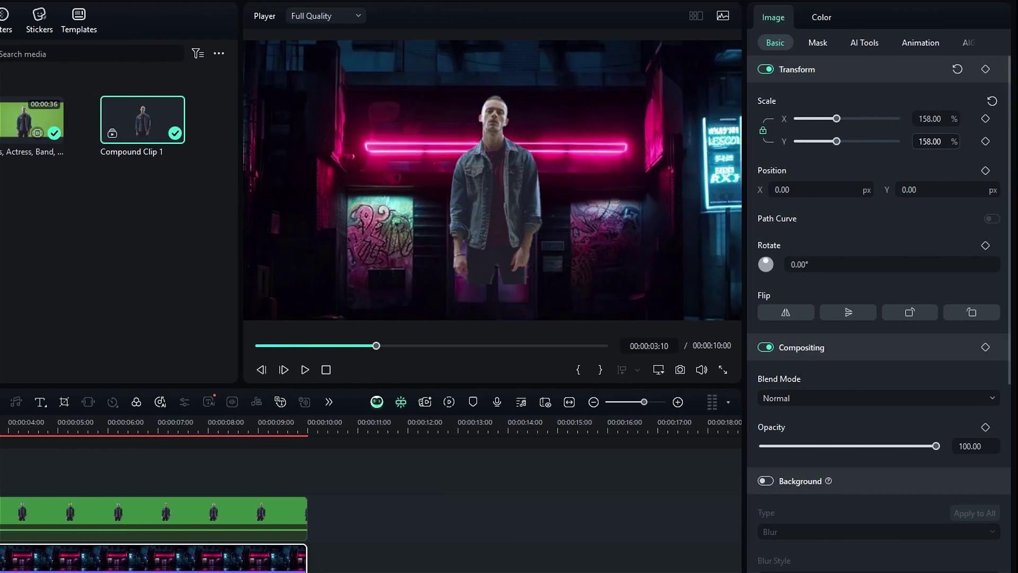
click(161, 523)
click(915, 190)
text(-163)
key(Return)
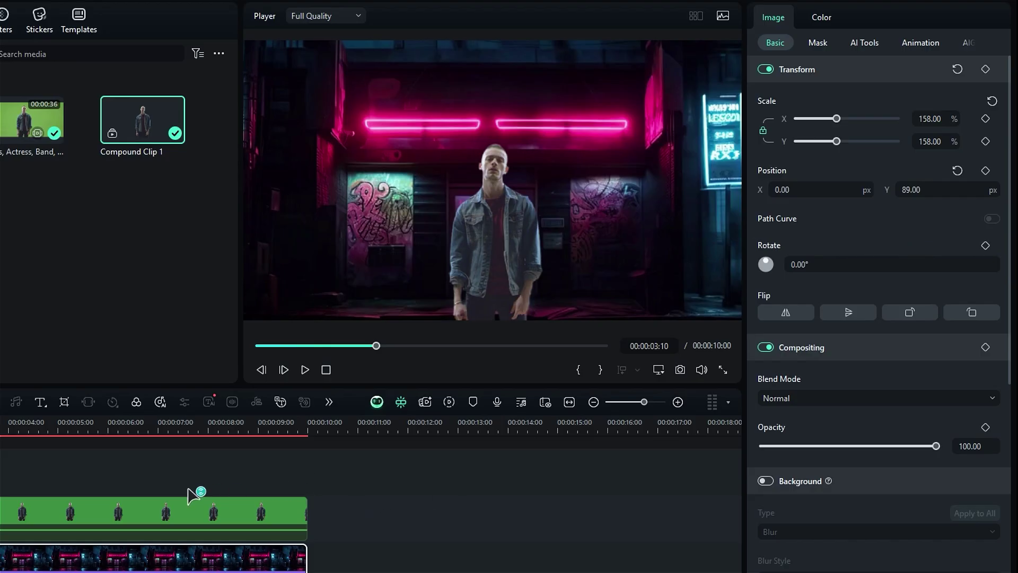
click(166, 516)
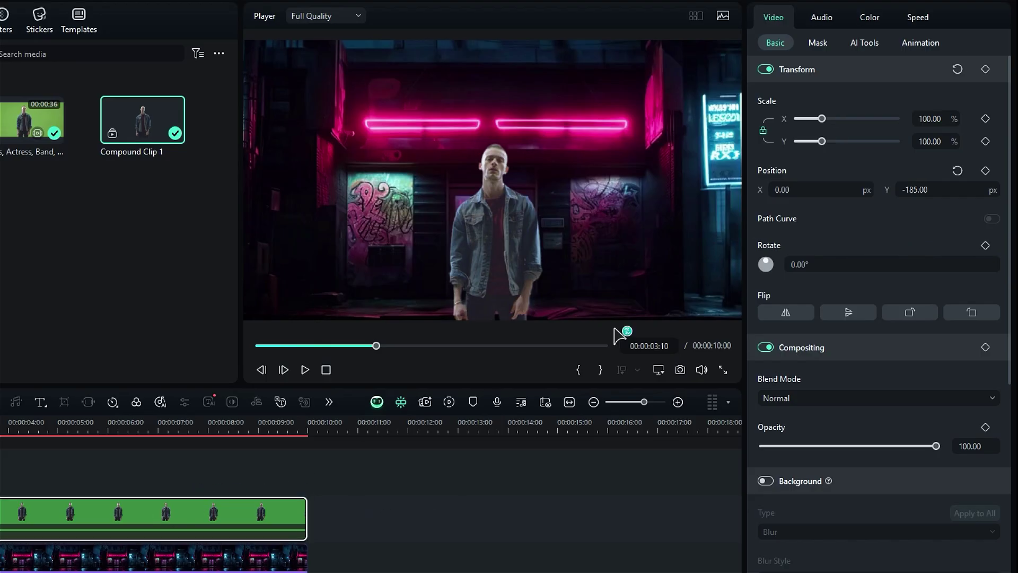
Grade the actor: temperature -14, vibrance 33, higher saturation, exposure -11, brightness -13, contrast 25.
click(871, 21)
scroll(902, 306, down, 5)
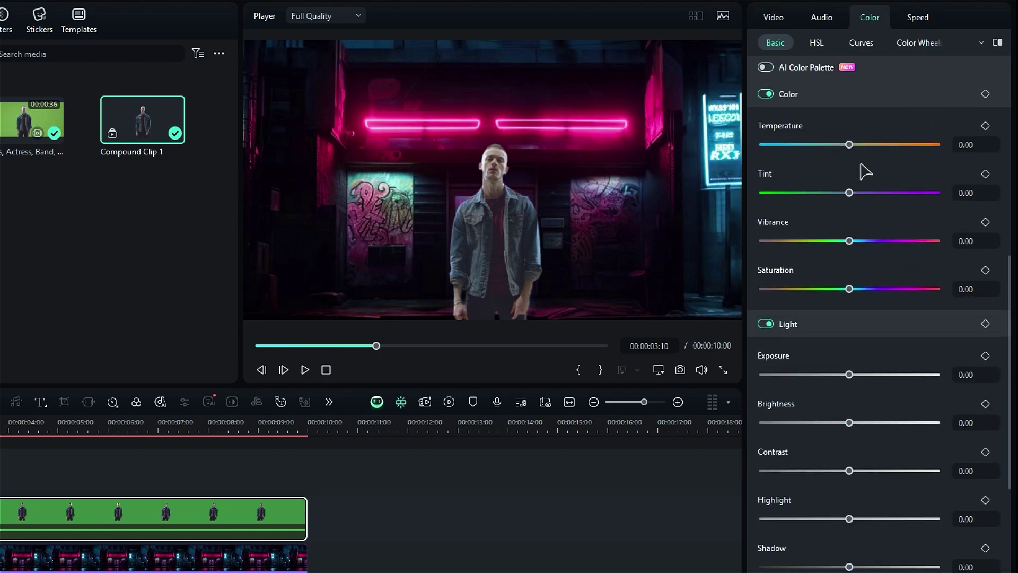
drag(849, 144, 837, 145)
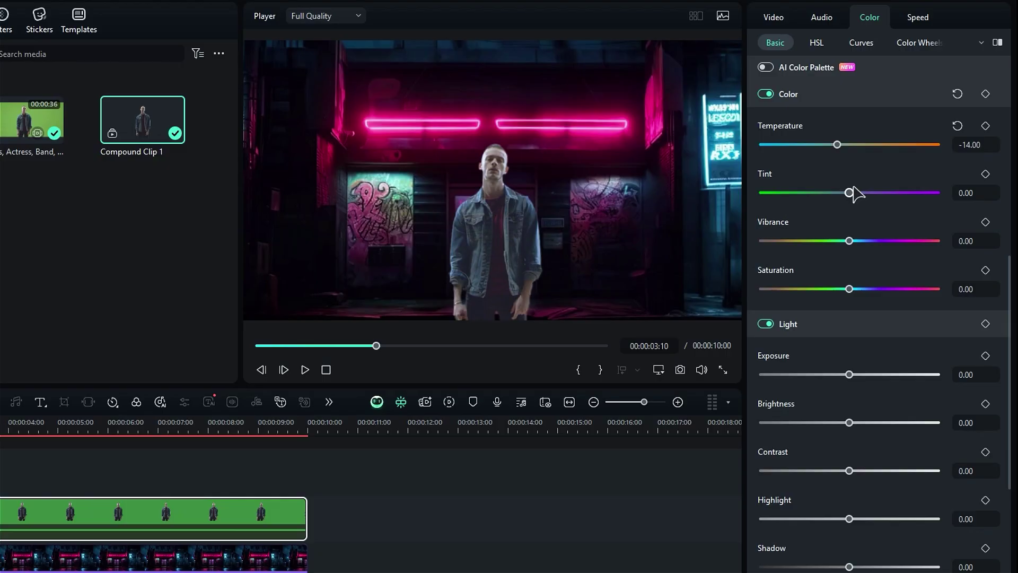
drag(849, 242, 879, 244)
drag(848, 289, 898, 298)
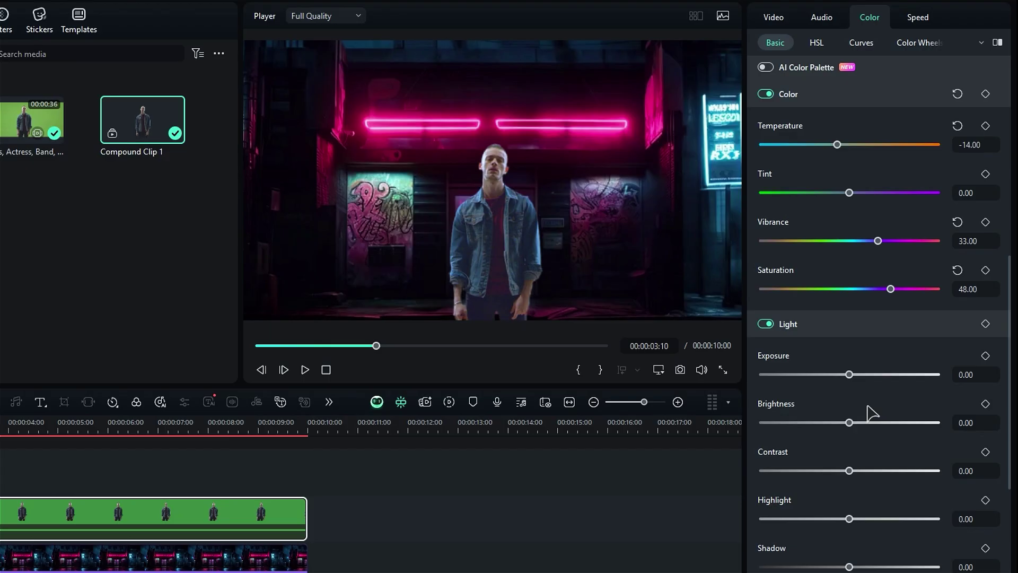
drag(849, 374, 839, 374)
drag(848, 423, 838, 422)
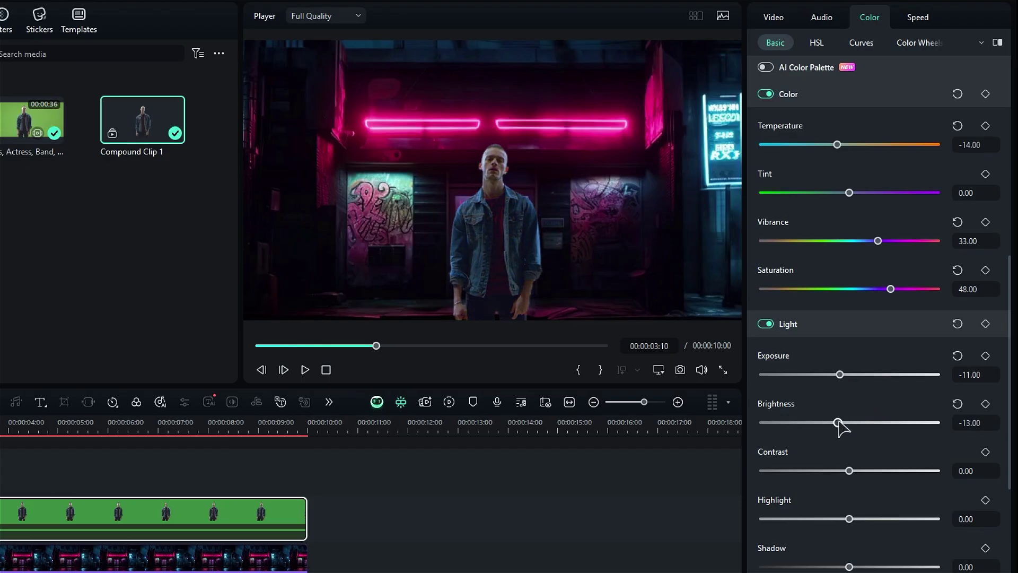
drag(849, 470, 871, 471)
Set the actor's highlights to -17, shadows -23, whites 37 and blacks -24.
drag(849, 519, 843, 519)
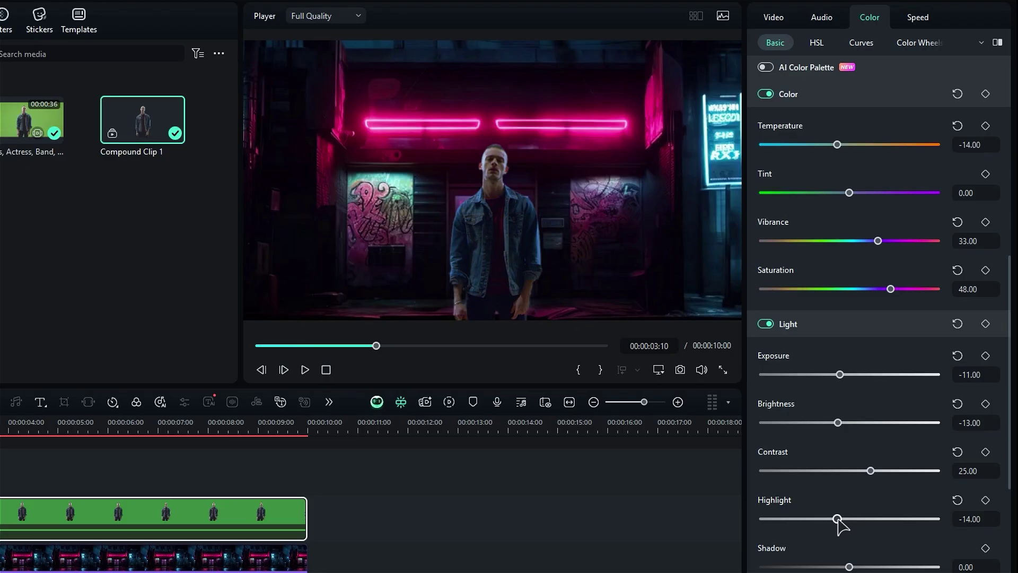
drag(849, 567, 828, 566)
scroll(859, 530, down, 3)
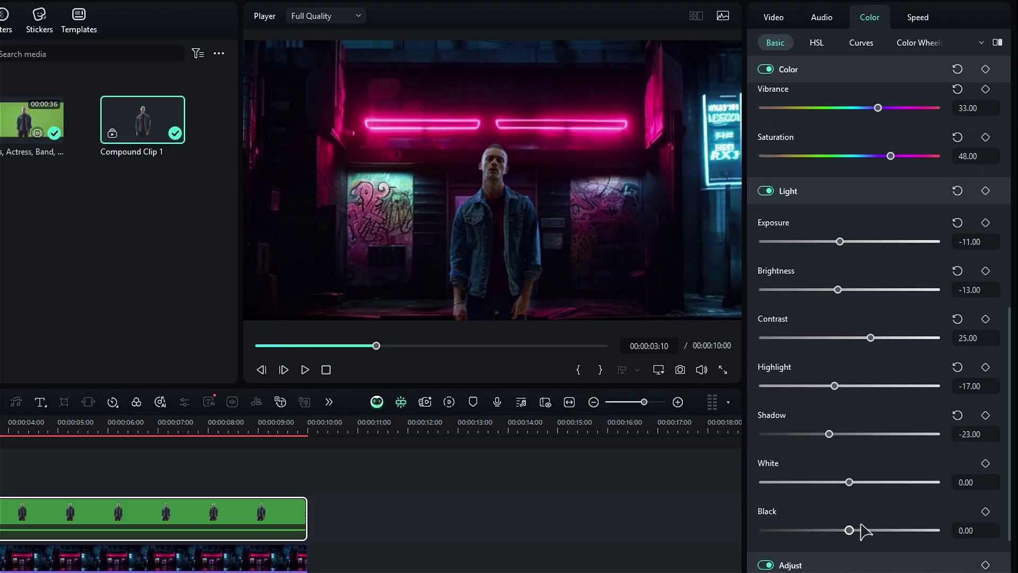
drag(848, 482, 881, 482)
drag(848, 530, 829, 530)
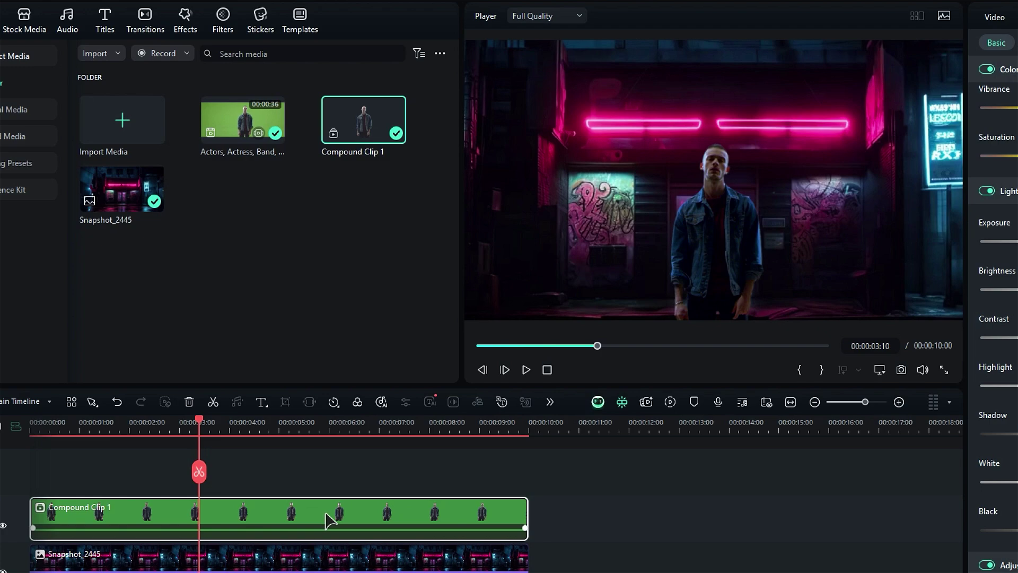
Duplicate Compound Clip 1 onto a new track and shift its highlights and midtones toward magenta.
drag(313, 527, 305, 477)
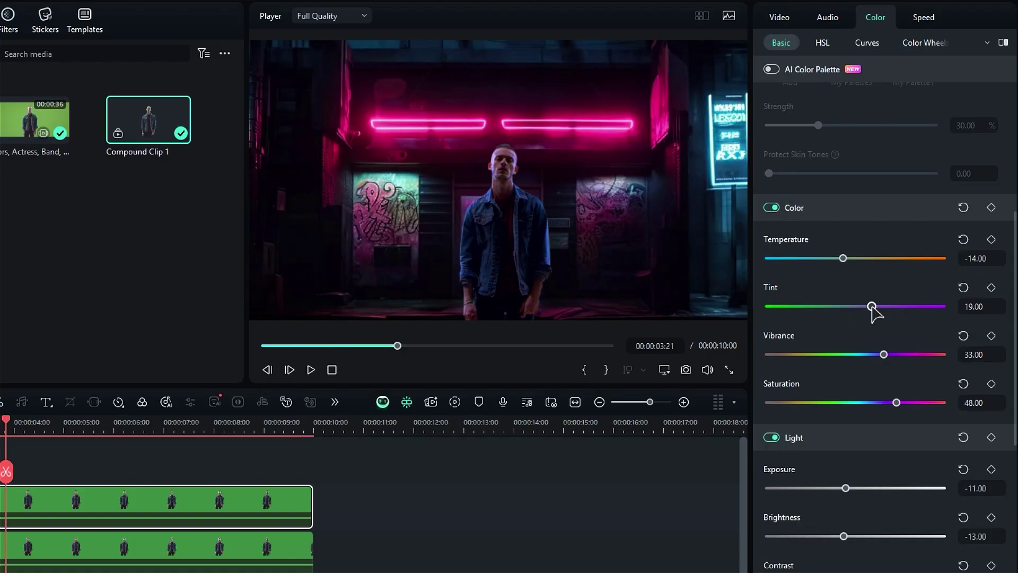
click(925, 42)
drag(881, 185, 900, 168)
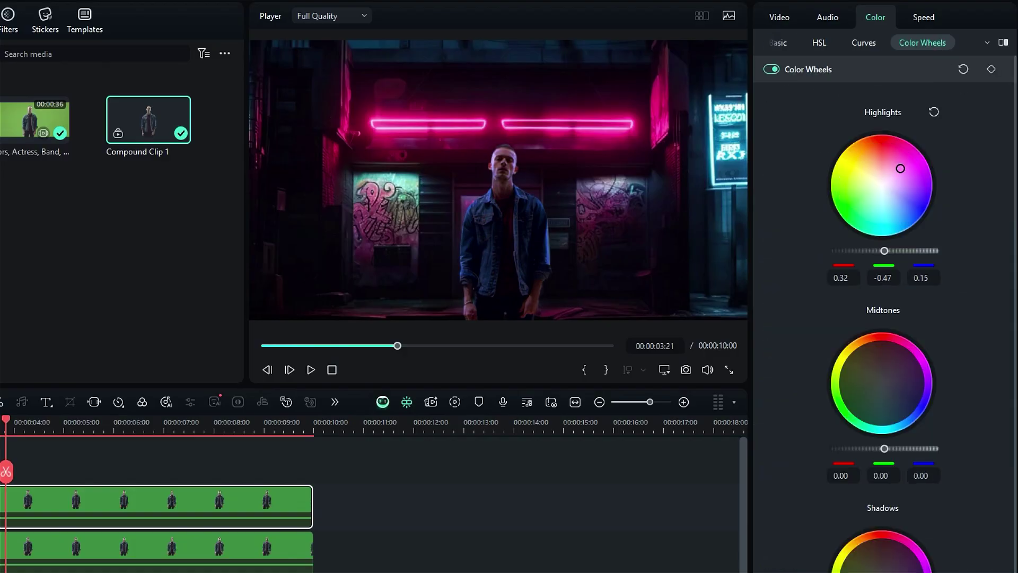
drag(884, 251, 881, 250)
drag(882, 383, 898, 369)
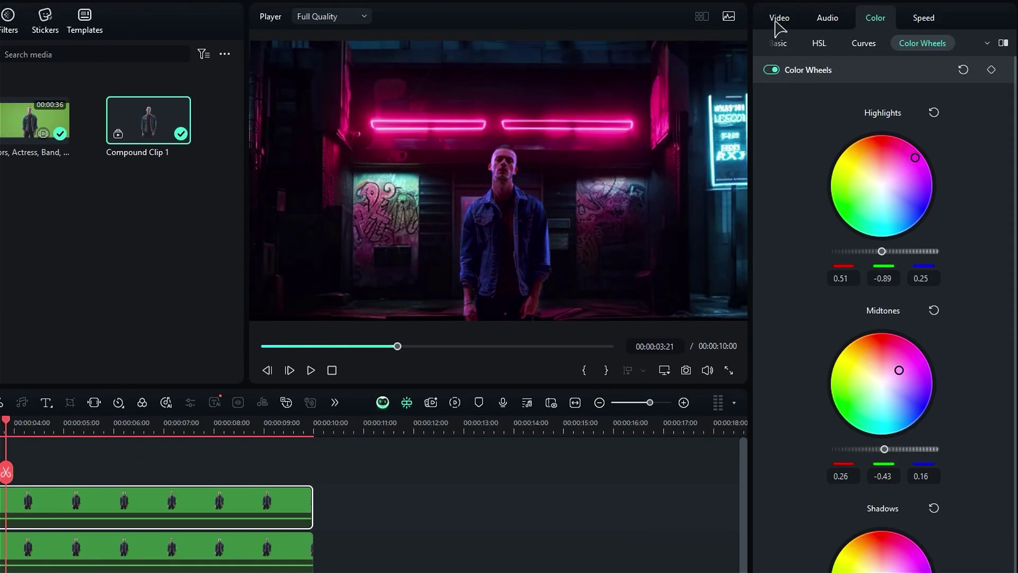
Set the duplicate actor clip's blend mode to Overlay with 56% opacity.
click(777, 21)
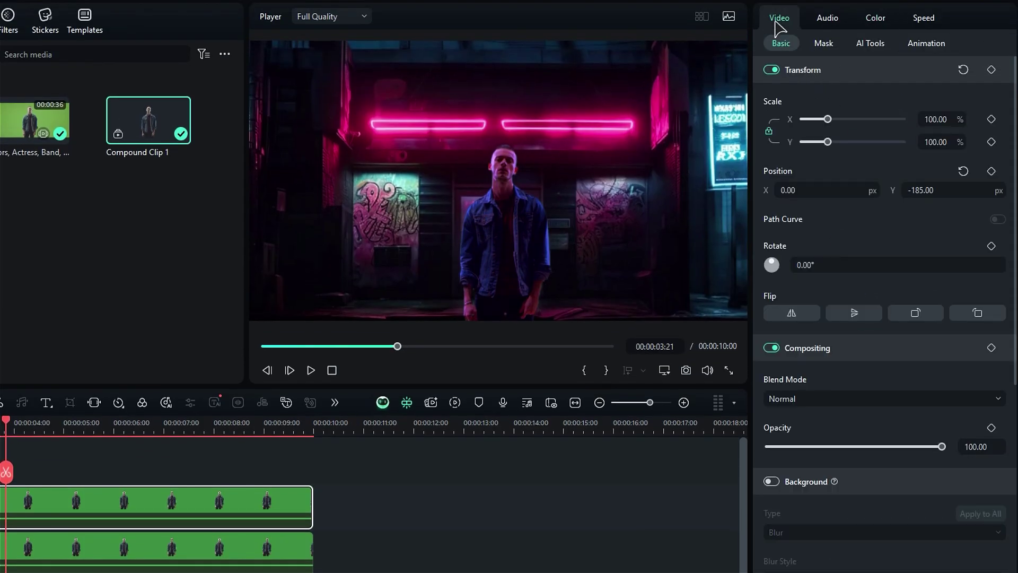
click(833, 402)
scroll(856, 471, down, 2)
scroll(853, 493, down, 2)
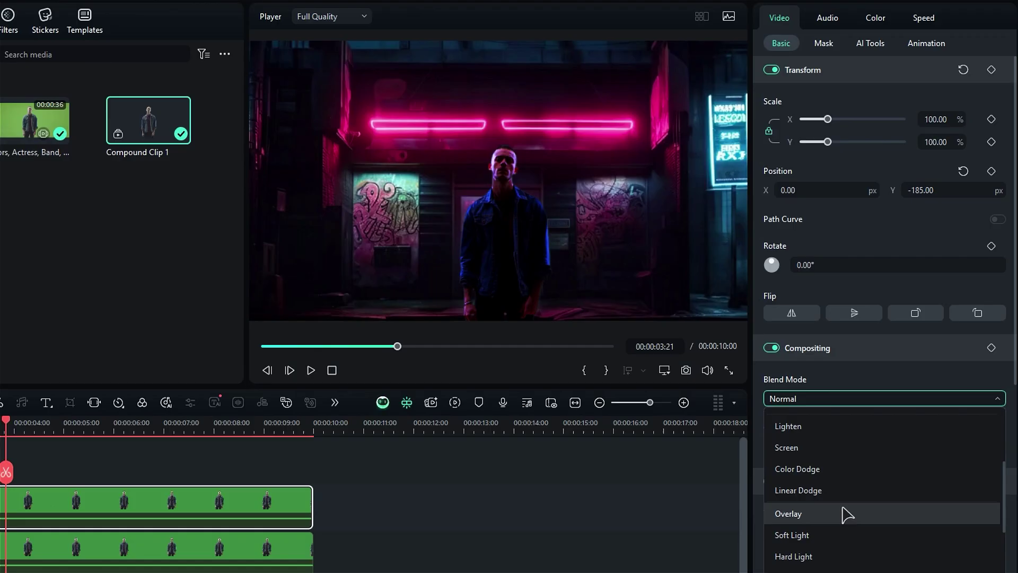
click(848, 514)
drag(944, 447, 865, 457)
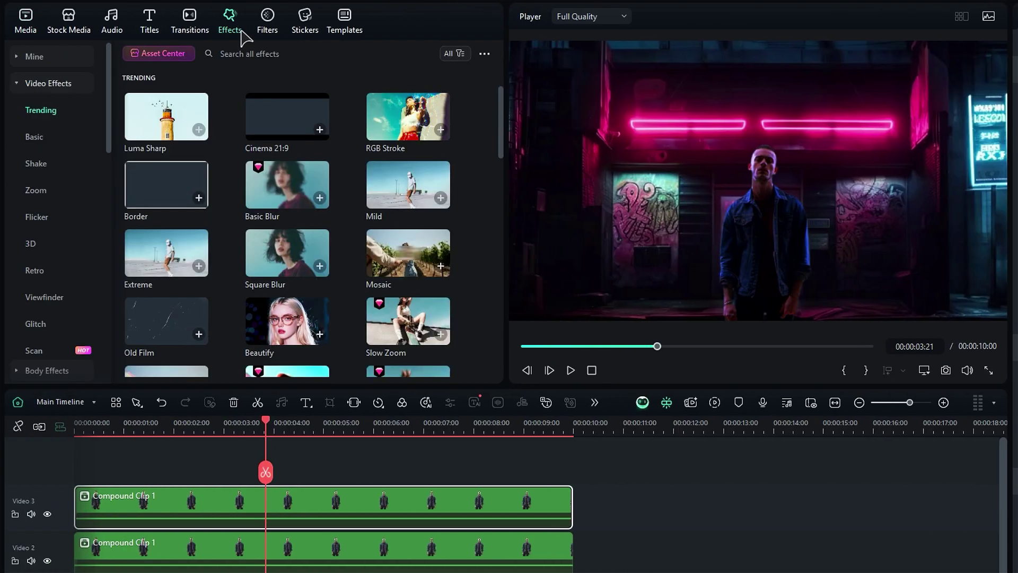
Apply NewBlue FX's Soft Focus filter to the alley background clip.
click(69, 84)
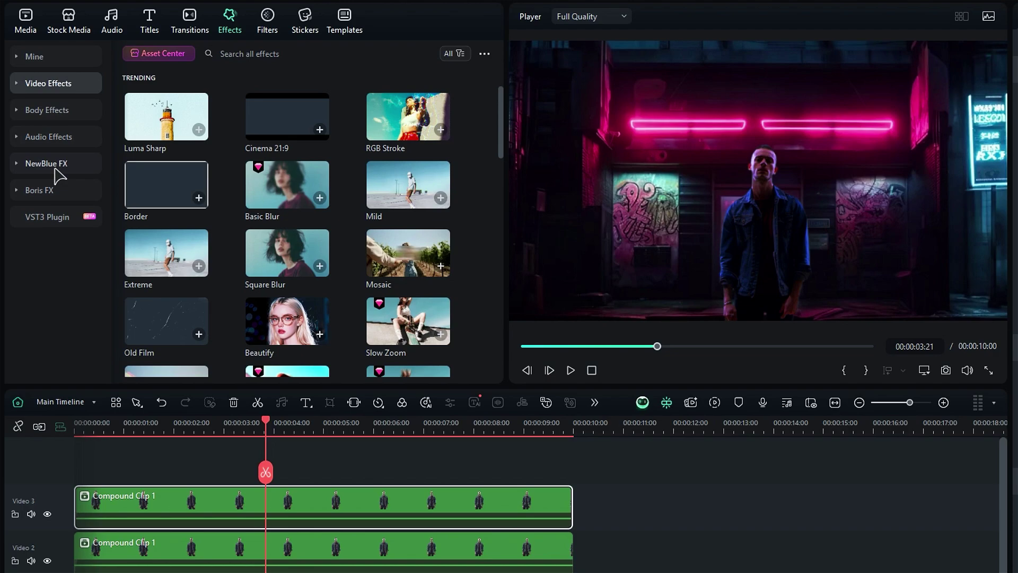
click(55, 164)
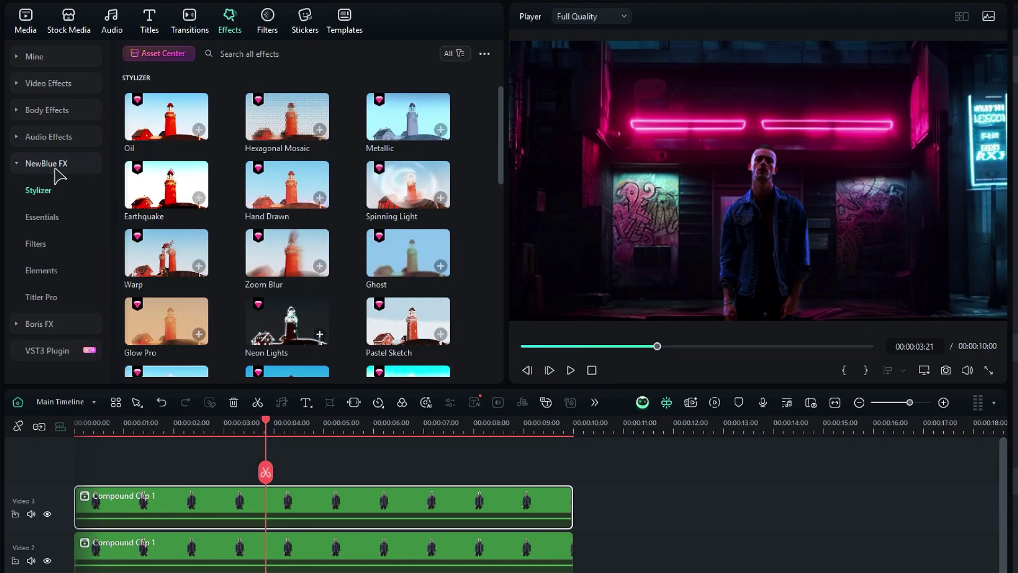
click(62, 245)
scroll(212, 254, down, 5)
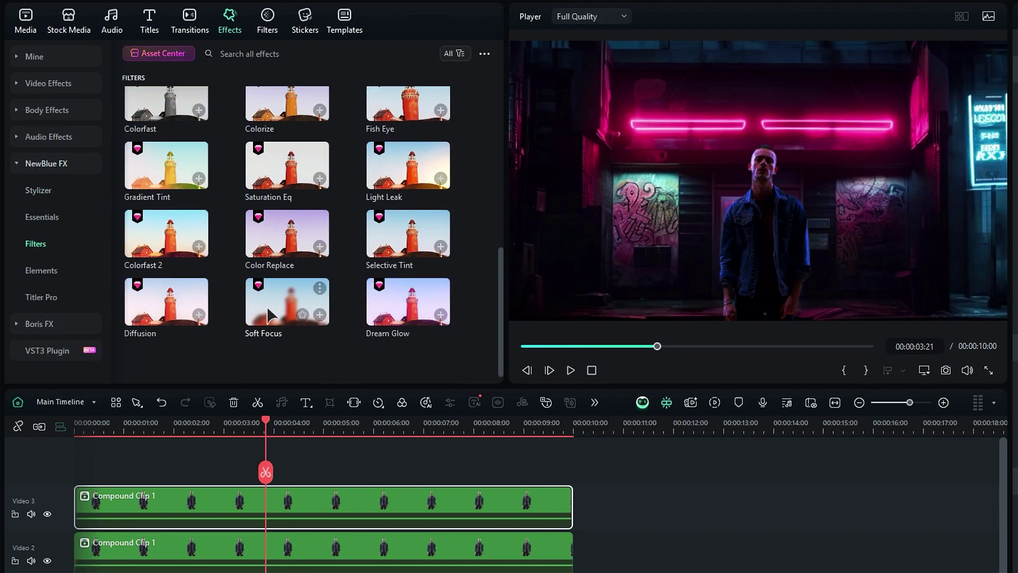
drag(266, 305, 313, 572)
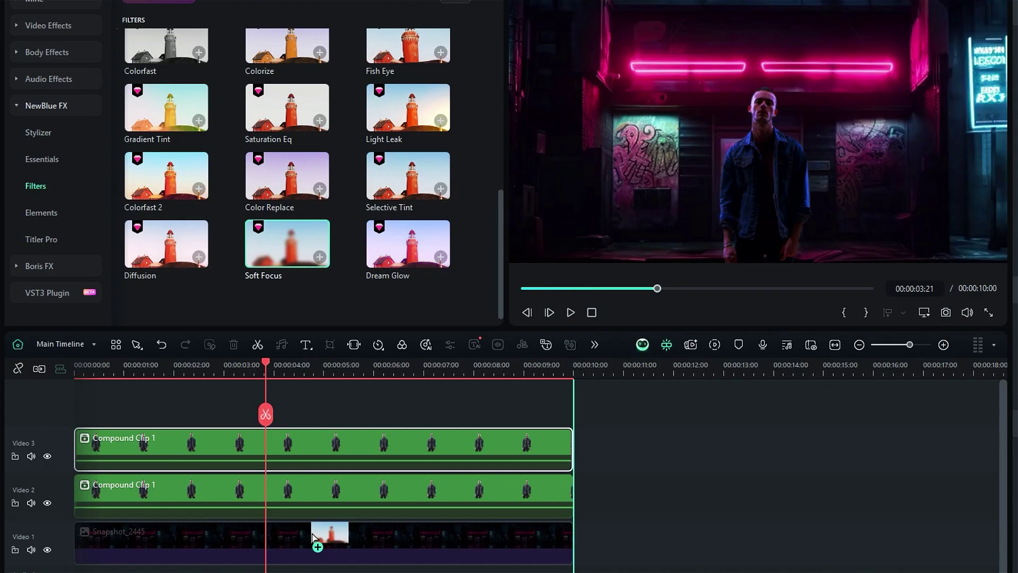
drag(313, 534, 312, 536)
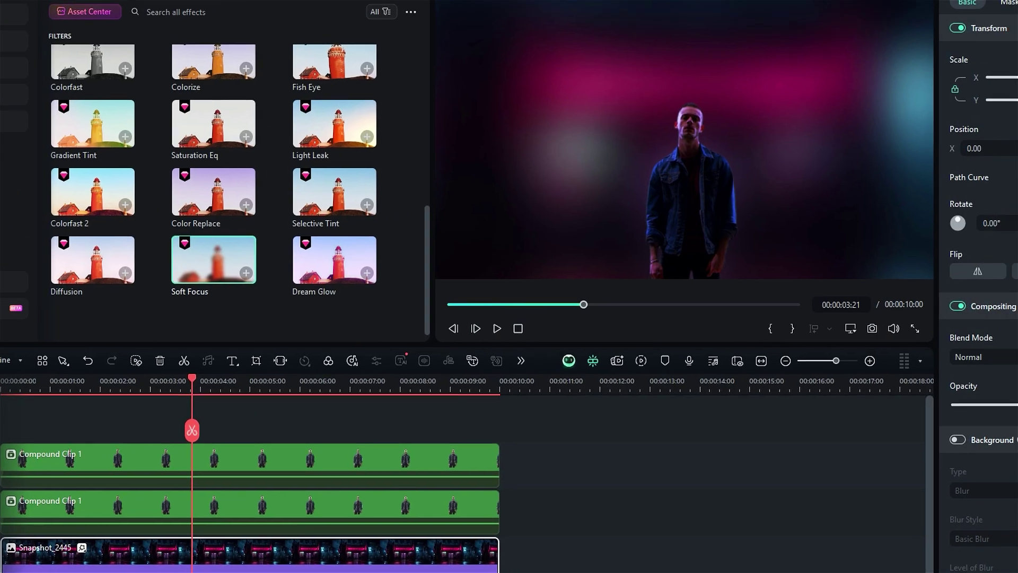
Lower the Soft Focus blur amount to 2.
click(906, 14)
click(974, 194)
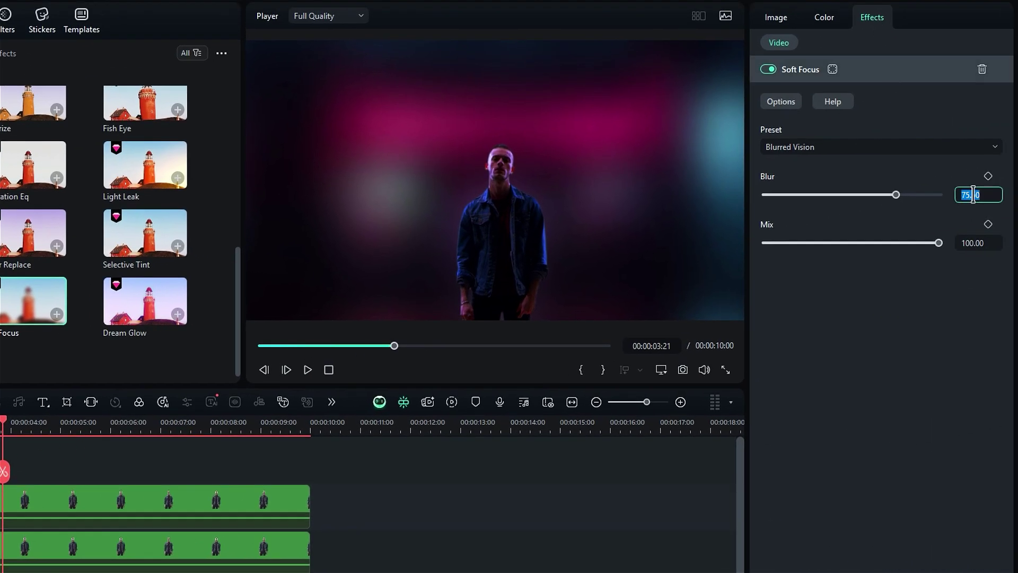
text(2)
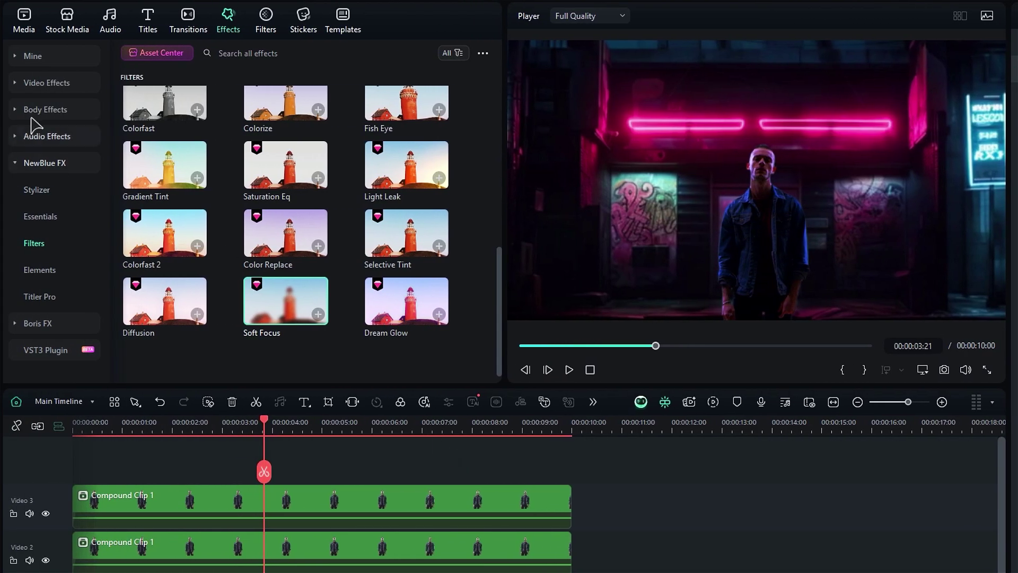
Apply the Mild shake effect to the alley background clip.
click(31, 85)
click(32, 164)
drag(159, 130, 256, 538)
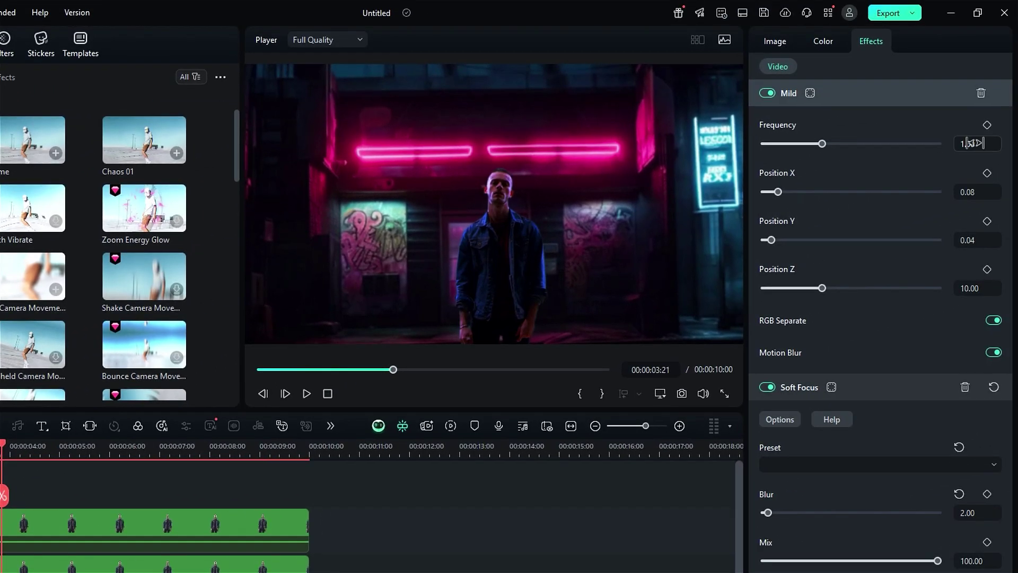
Tune the shake to Frequency 0.05, Position X 0.10, Position Y 0.01, Position Z 3.00.
click(975, 143)
text(0.05)
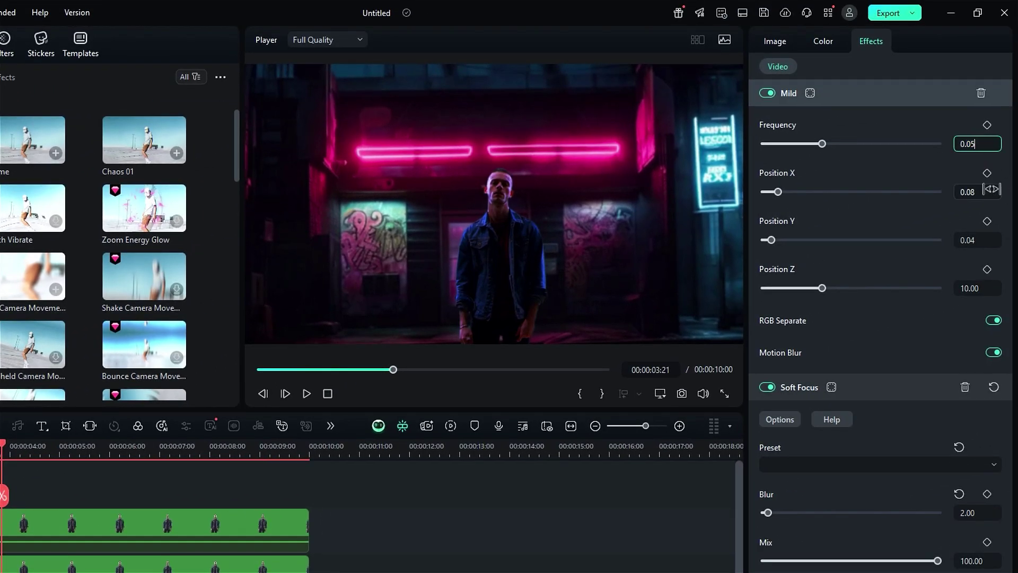
click(990, 192)
text(0)
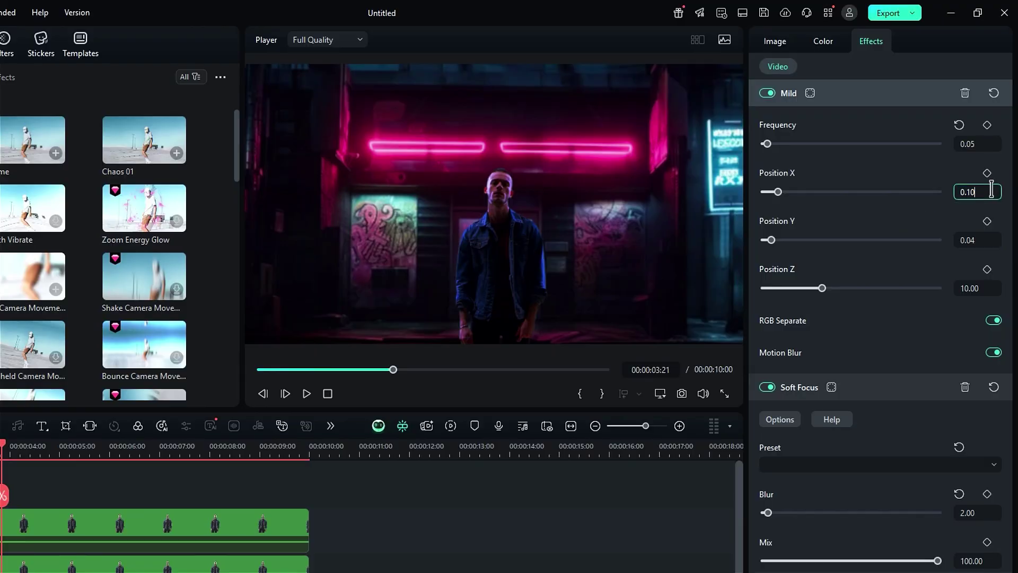
text(.10)
key(Return)
click(974, 242)
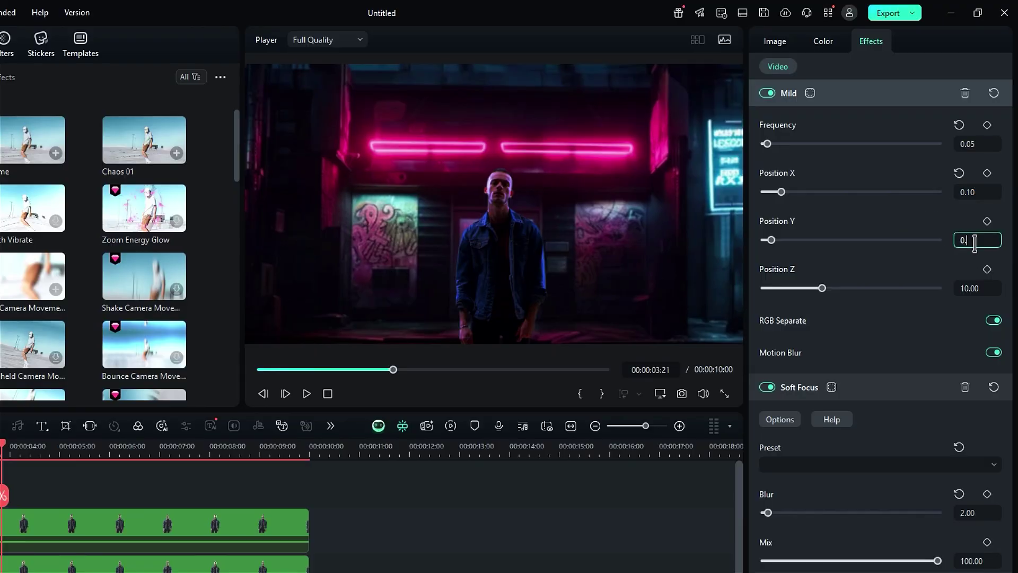
click(982, 288)
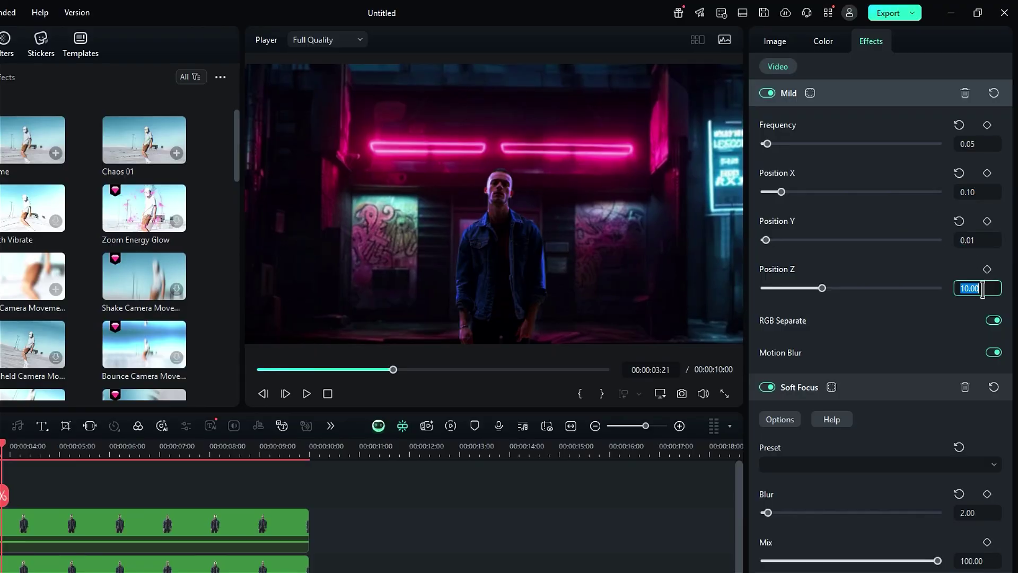
text(3)
key(Return)
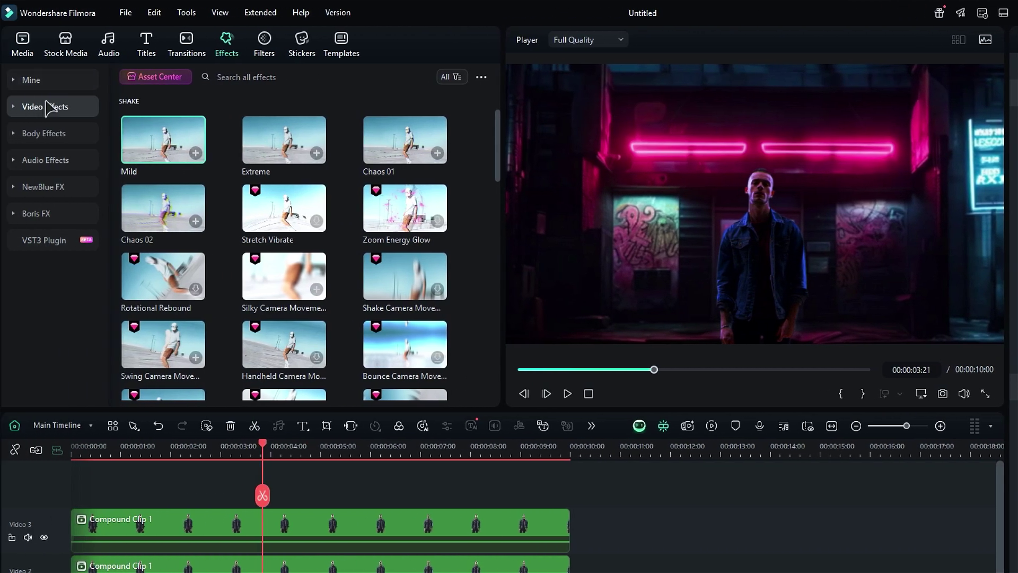
Add Cinema 21:9 bars above the actor tracks, stretched across the full 10 seconds.
click(49, 108)
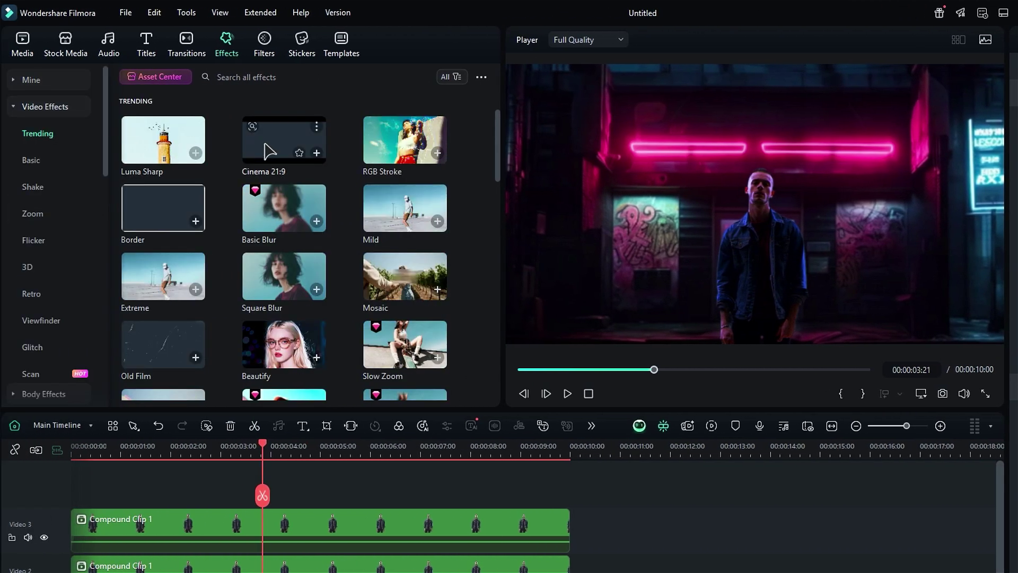
drag(284, 139, 79, 490)
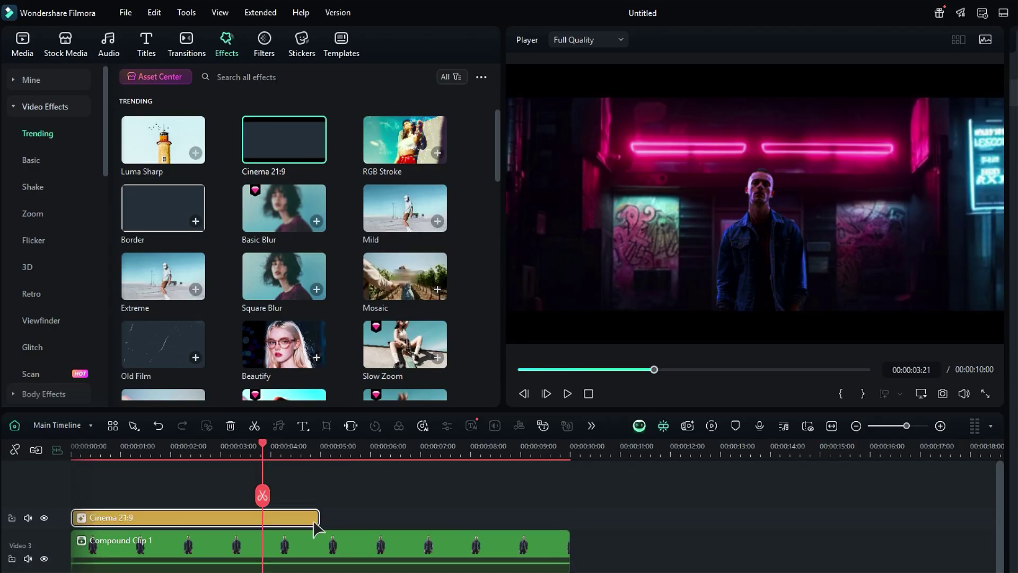
drag(321, 522, 568, 520)
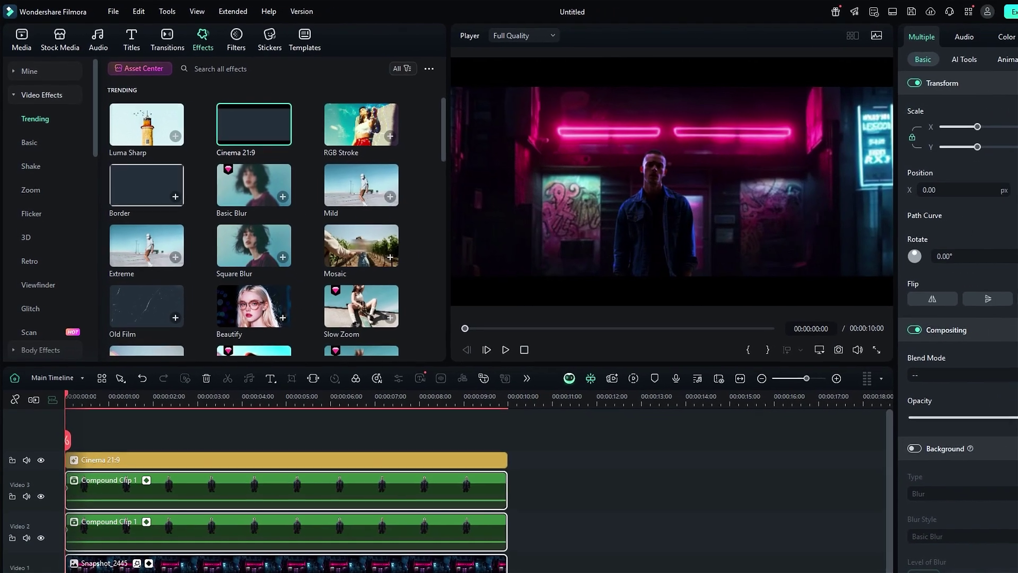
drag(598, 552, 577, 572)
Scale the alley background to 173% and render a playback preview.
click(451, 511)
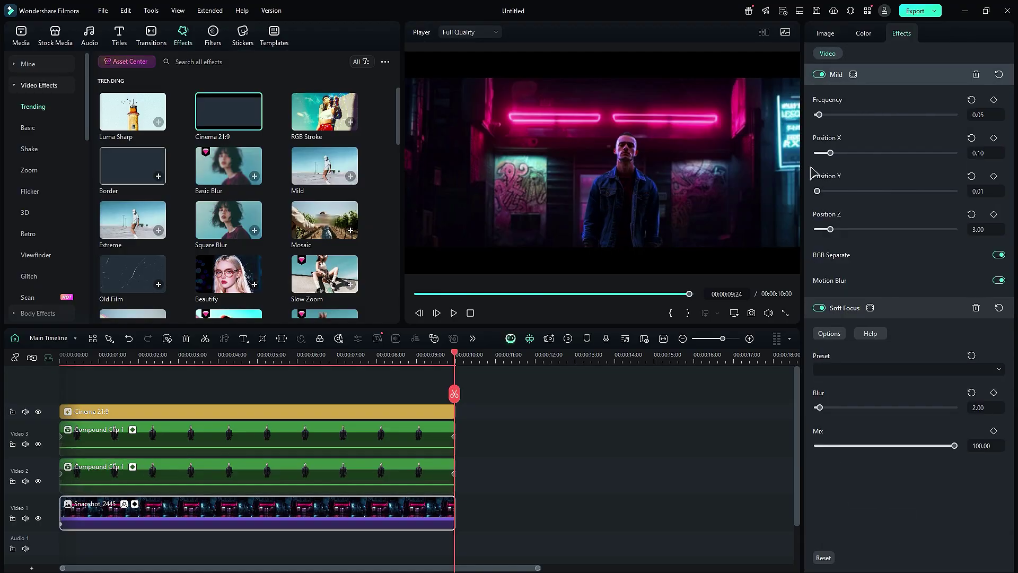
drag(952, 135, 963, 136)
click(568, 338)
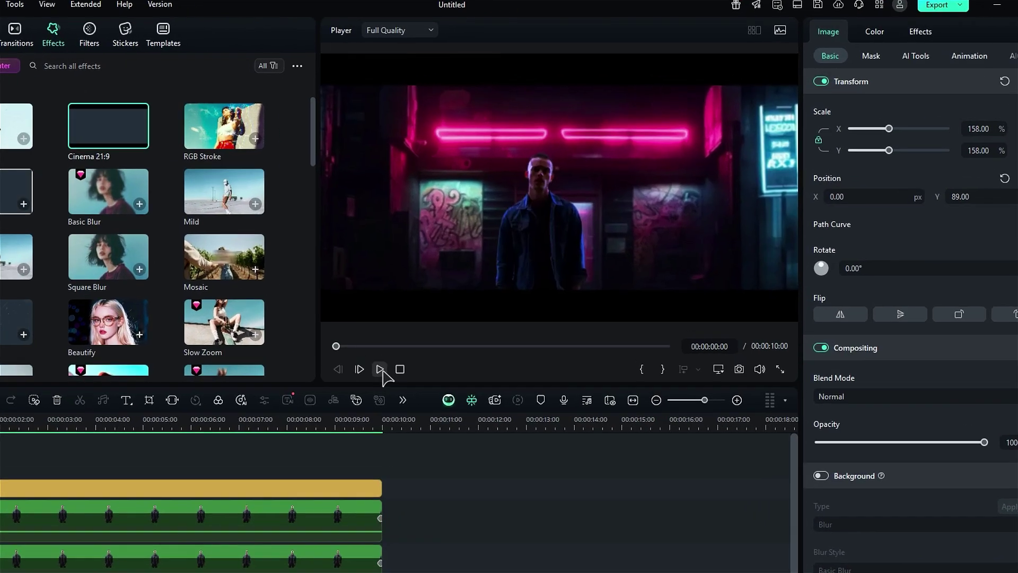
Play back the letterboxed neon-alley composite with the keyed actor from the start.
click(453, 313)
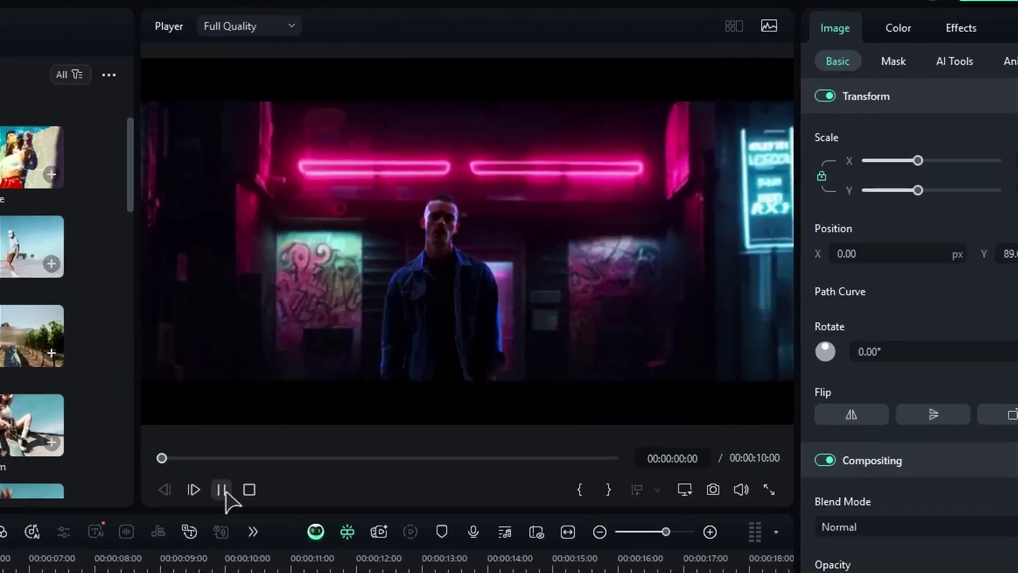